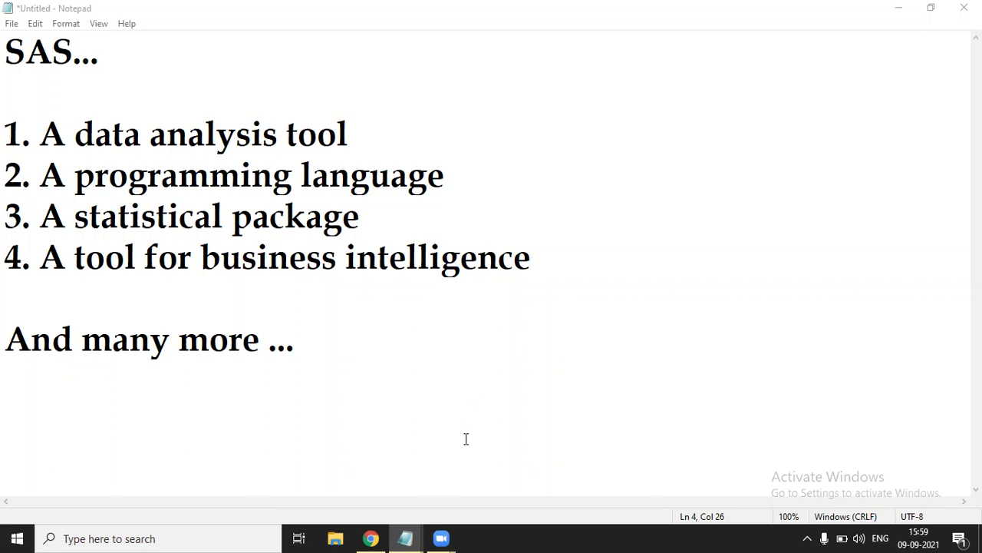
{"action": "mouse_move", "coordinate": [407, 538]}
{"action": "left_click", "coordinate": [362, 495]}
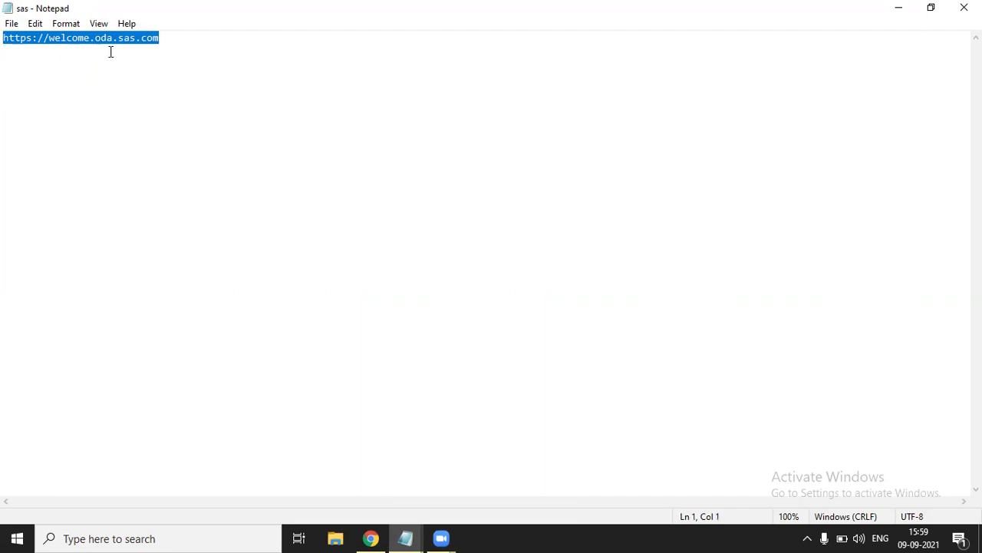
Return to Chrome's SAS OnDemand for Academics sign-in tab and choose 'Don't have a SAS Profile?'.
{"action": "left_click", "coordinate": [372, 538]}
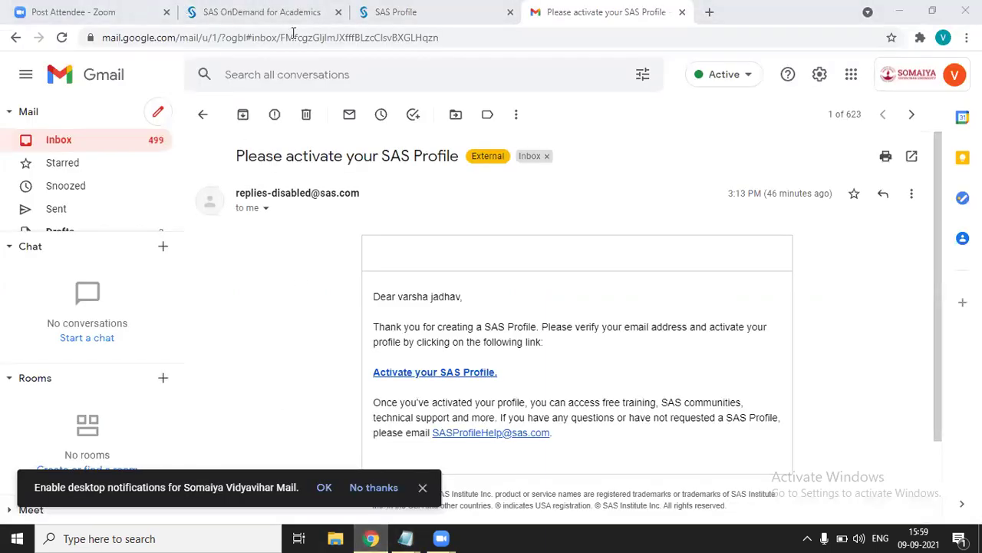
{"action": "left_click", "coordinate": [205, 6]}
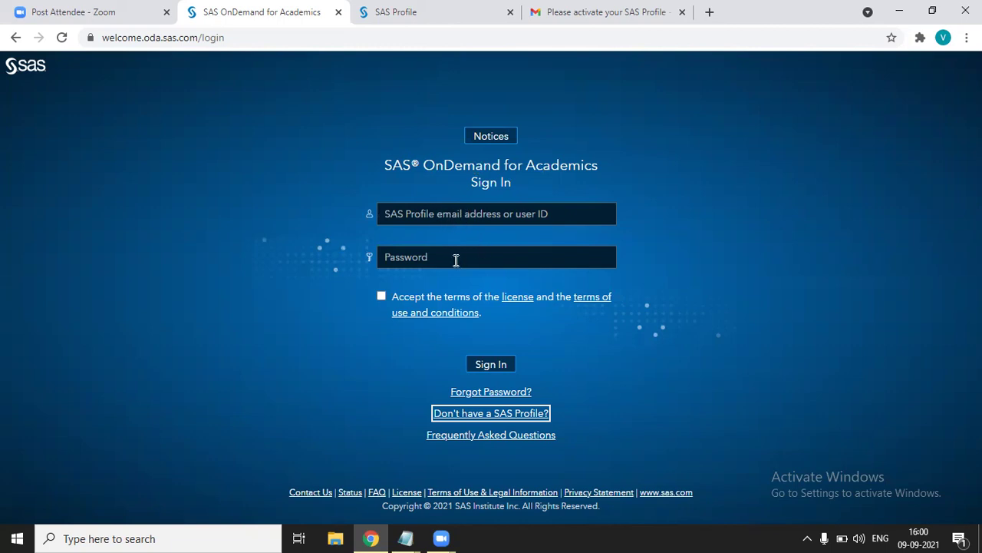
{"action": "left_click", "coordinate": [489, 414]}
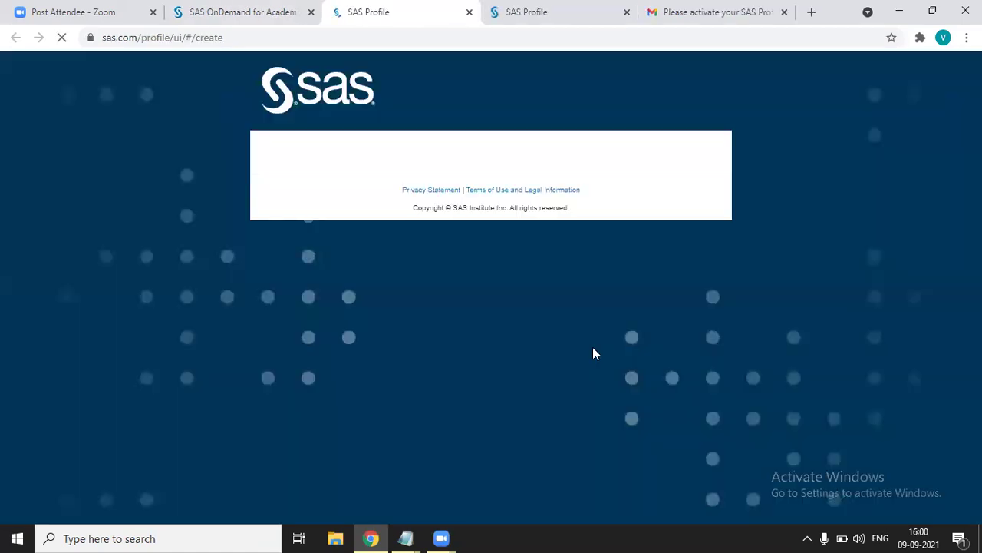
Pick an affiliation with SAS from the profile form's Affiliation dropdown.
{"action": "scroll", "coordinate": [591, 345], "scroll_direction": "down", "scroll_amount": 1}
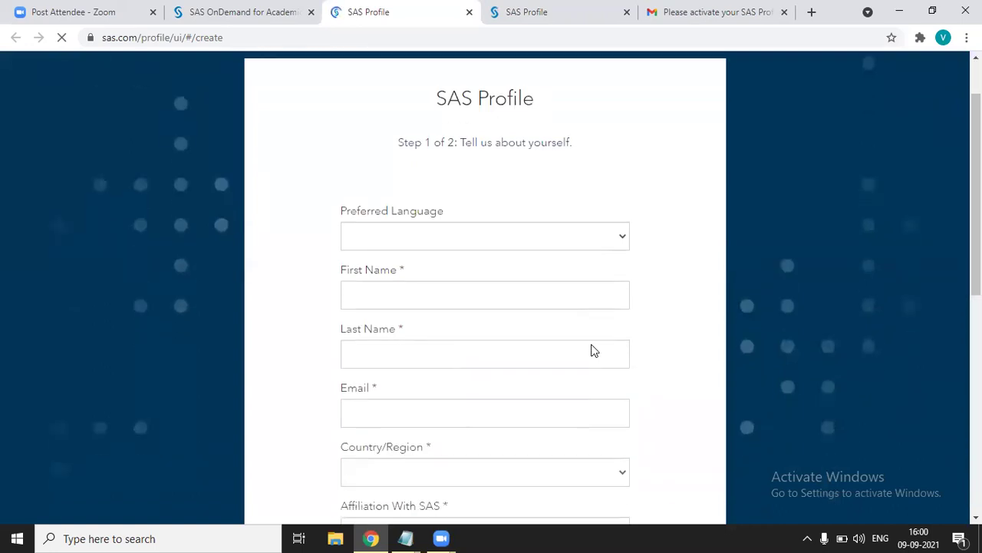
{"action": "scroll", "coordinate": [591, 347], "scroll_direction": "down", "scroll_amount": 1}
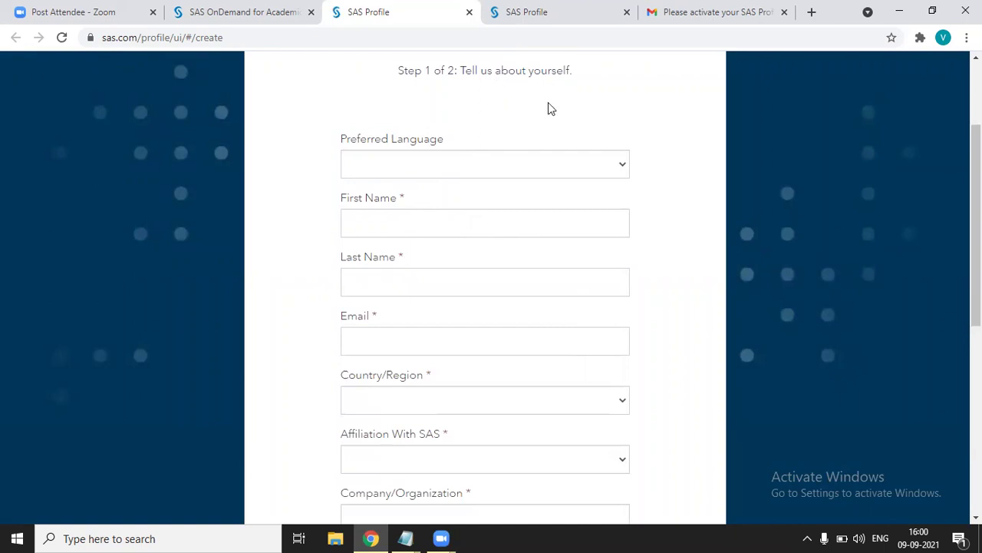
{"action": "scroll", "coordinate": [429, 188], "scroll_direction": "down", "scroll_amount": 1}
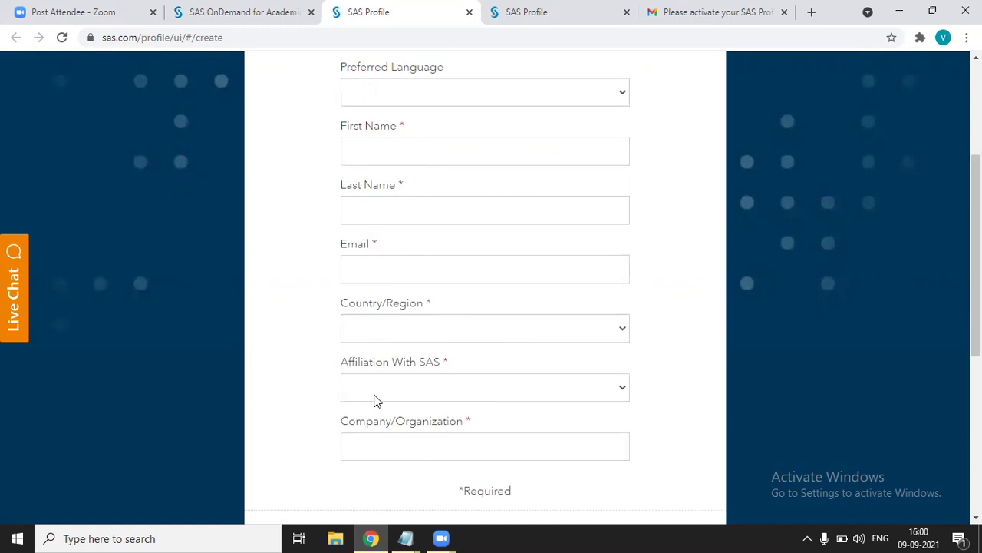
{"action": "left_click", "coordinate": [602, 397]}
{"action": "scroll", "coordinate": [561, 396], "scroll_direction": "down", "scroll_amount": 1}
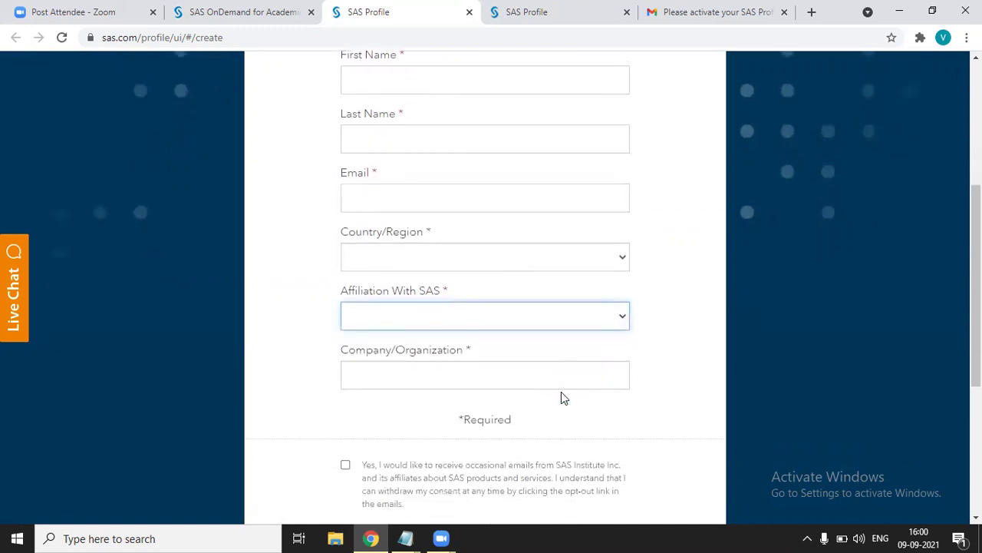
{"action": "left_click", "coordinate": [612, 325]}
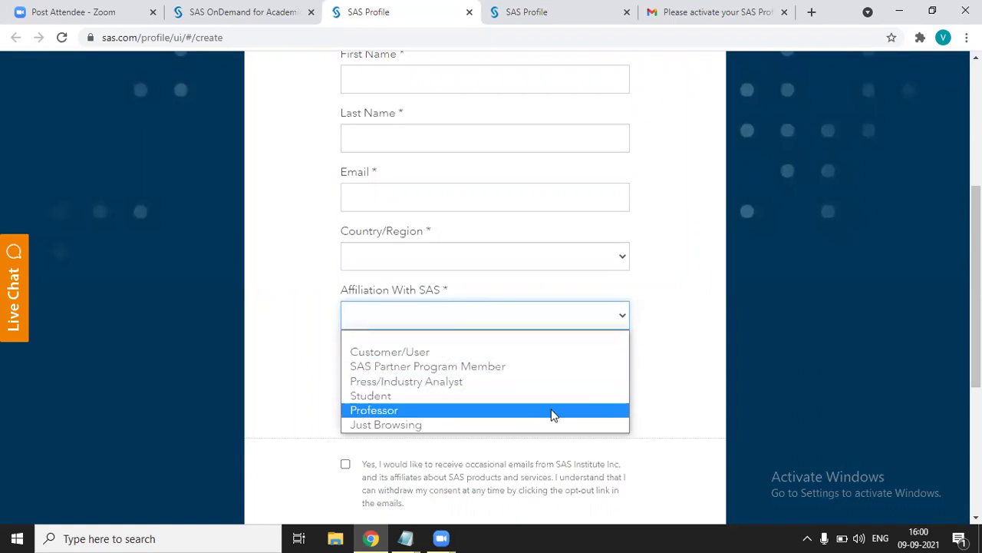
{"action": "left_click", "coordinate": [614, 320]}
Opt in to occasional SAS emails and accept the terms of use, then return to the top.
{"action": "scroll", "coordinate": [426, 356], "scroll_direction": "down", "scroll_amount": 1}
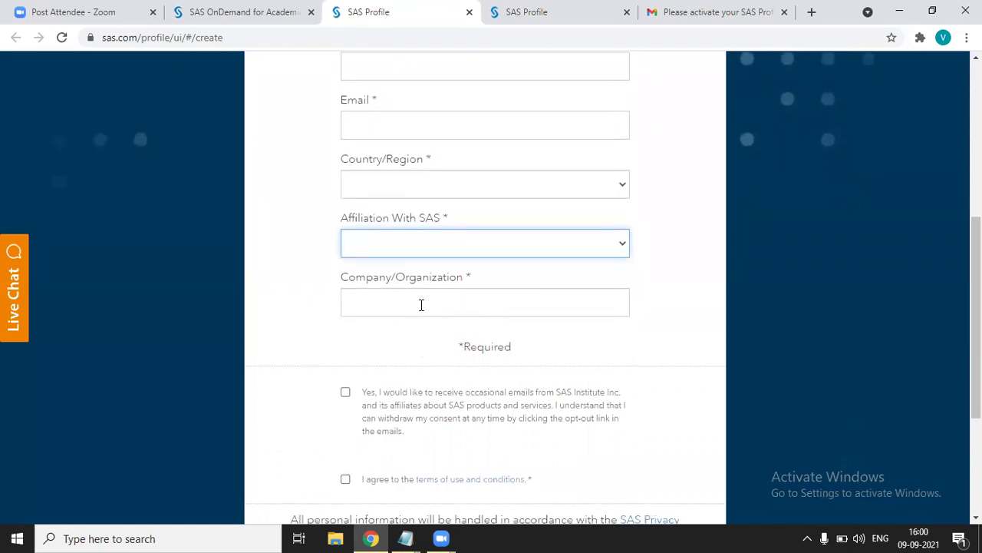
{"action": "scroll", "coordinate": [422, 305], "scroll_direction": "down", "scroll_amount": 2}
{"action": "scroll", "coordinate": [421, 311], "scroll_direction": "up", "scroll_amount": 3}
{"action": "scroll", "coordinate": [421, 311], "scroll_direction": "up", "scroll_amount": 1}
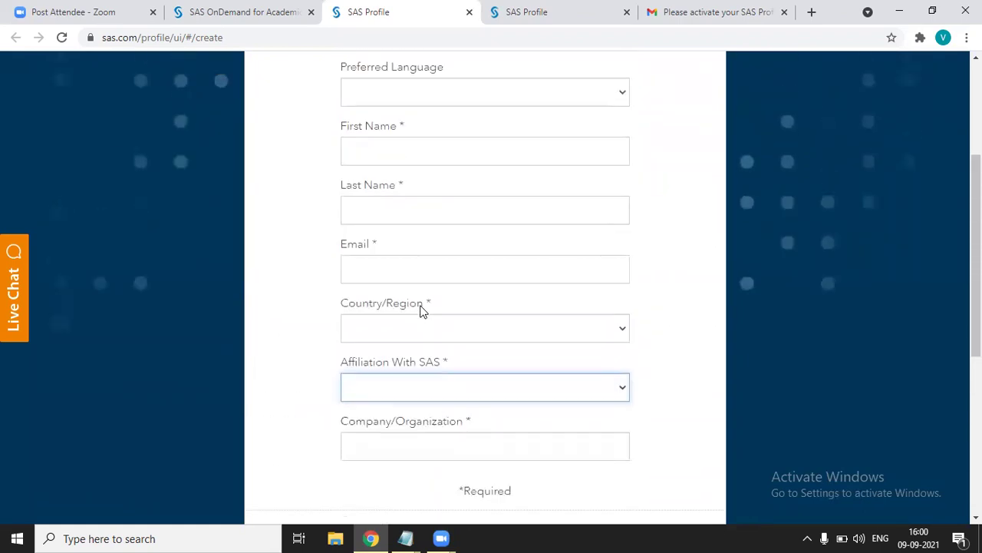
{"action": "scroll", "coordinate": [422, 310], "scroll_direction": "down", "scroll_amount": 4}
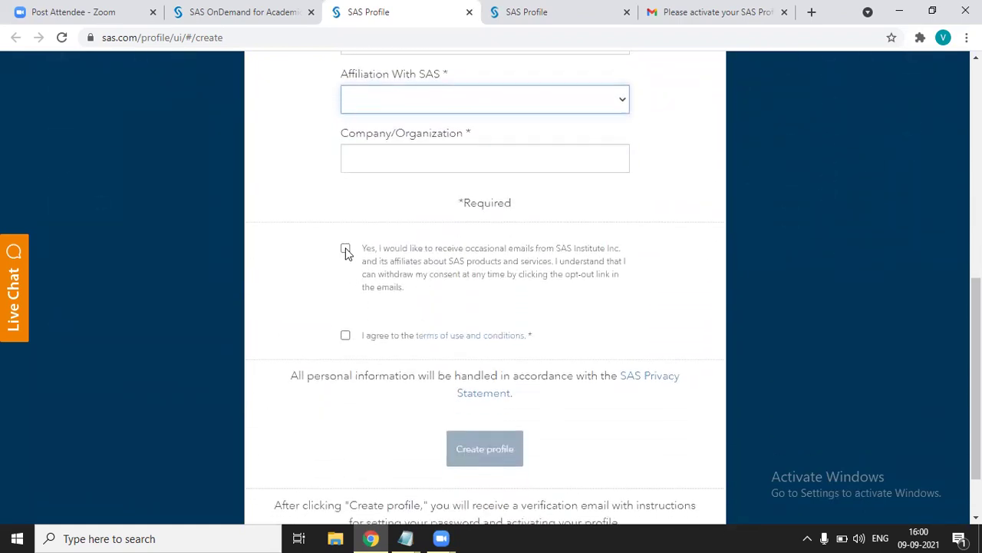
{"action": "left_click", "coordinate": [345, 248]}
{"action": "left_click", "coordinate": [345, 336]}
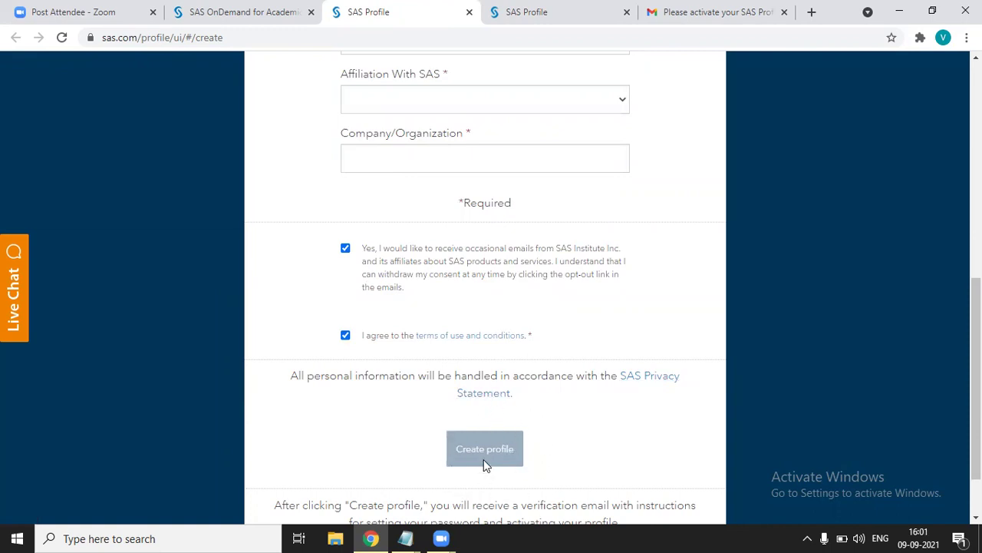
{"action": "scroll", "coordinate": [490, 453], "scroll_direction": "up", "scroll_amount": 3}
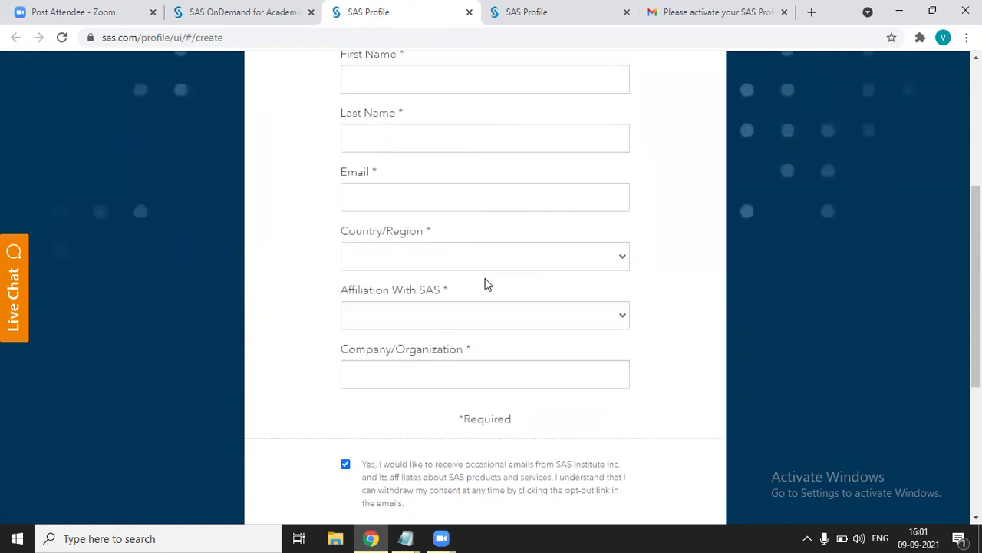
{"action": "scroll", "coordinate": [495, 261], "scroll_direction": "up", "scroll_amount": 4}
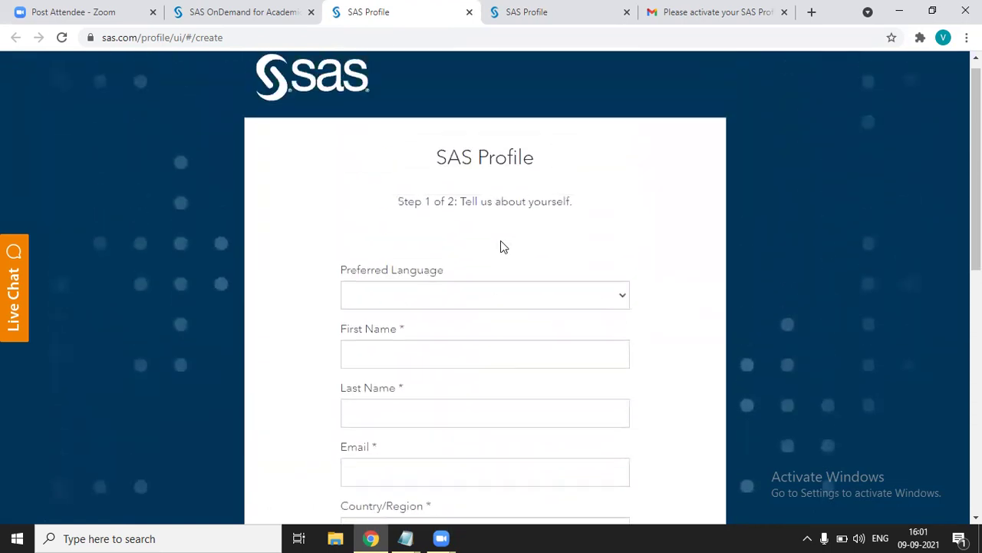
Switch to the tab showing SAS Profile Step 2 of 2, the set-password page.
{"action": "left_click", "coordinate": [533, 19]}
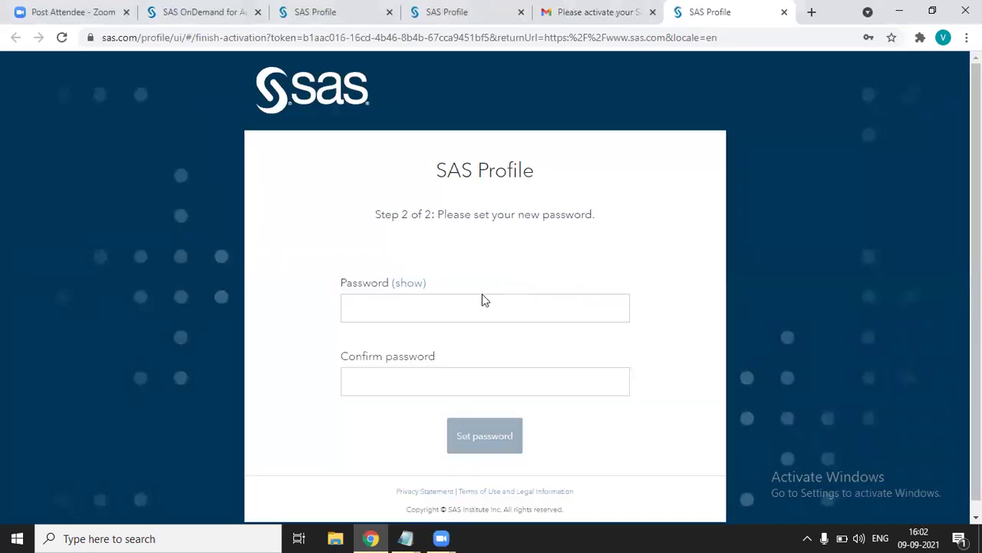
Enter and confirm the new SAS Profile password and submit it.
{"action": "left_click", "coordinate": [447, 304]}
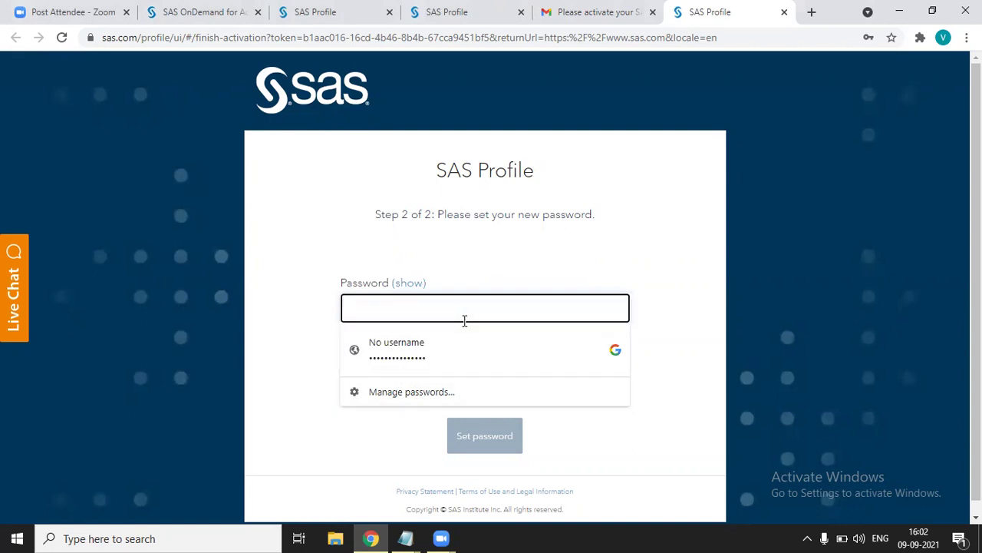
{"action": "left_click", "coordinate": [625, 449]}
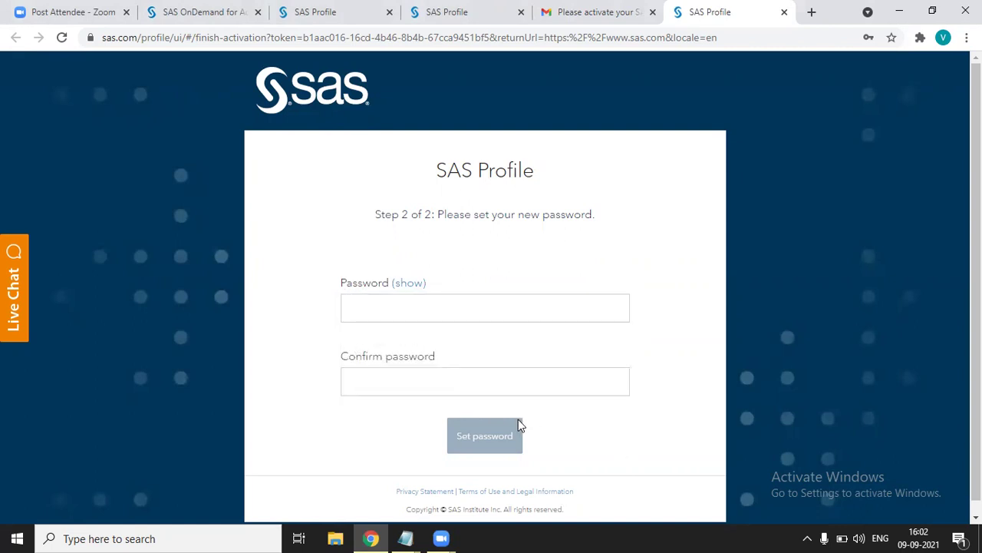
{"action": "scroll", "coordinate": [518, 424], "scroll_direction": "down", "scroll_amount": 1}
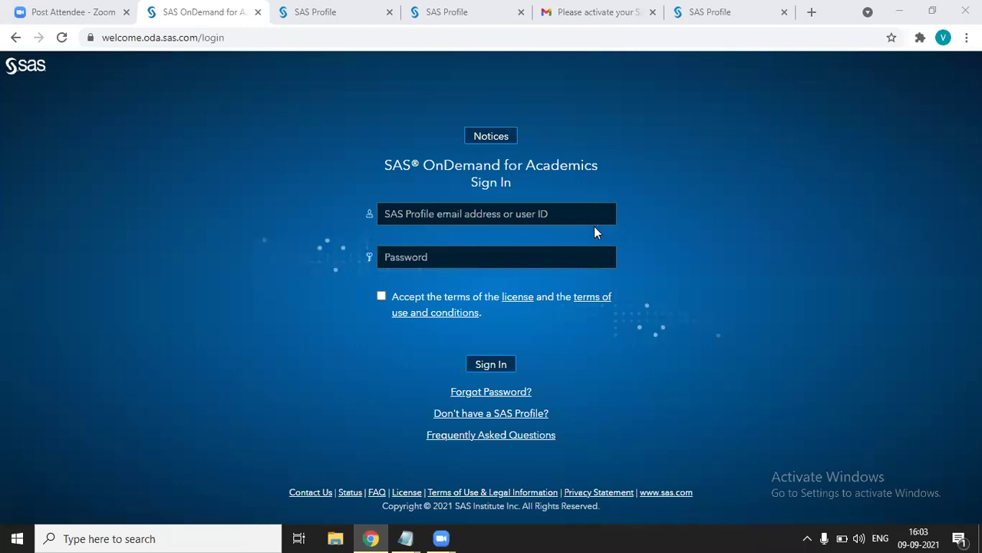
Fill the sign-in form with the saved profile email and password from autofill.
{"action": "left_click", "coordinate": [502, 217]}
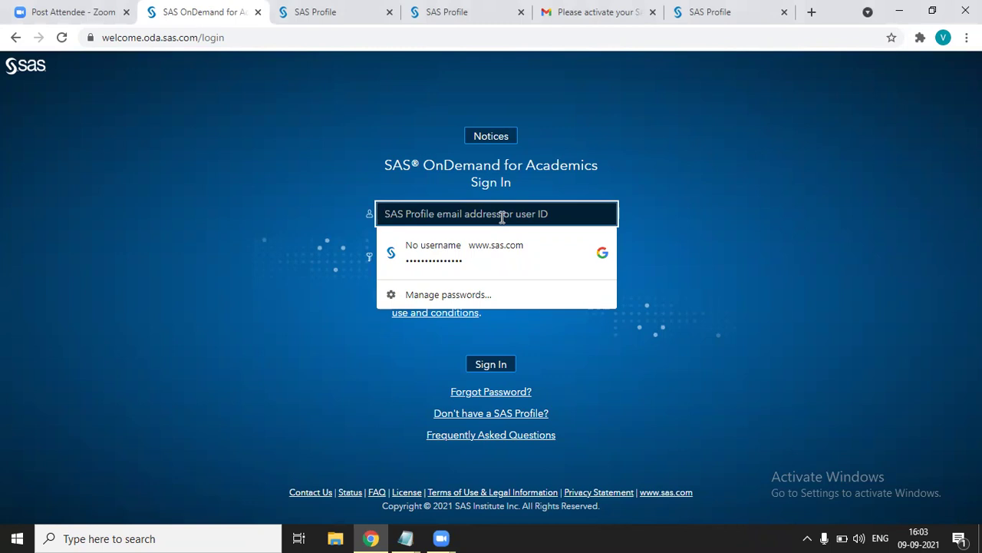
{"action": "left_click", "coordinate": [472, 245]}
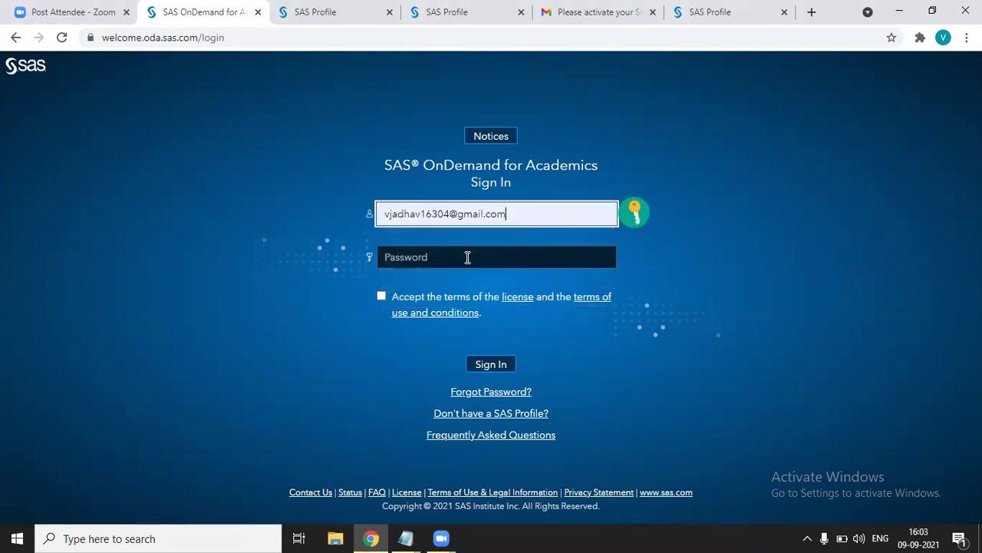
{"action": "left_click", "coordinate": [467, 257]}
{"action": "left_click", "coordinate": [456, 300]}
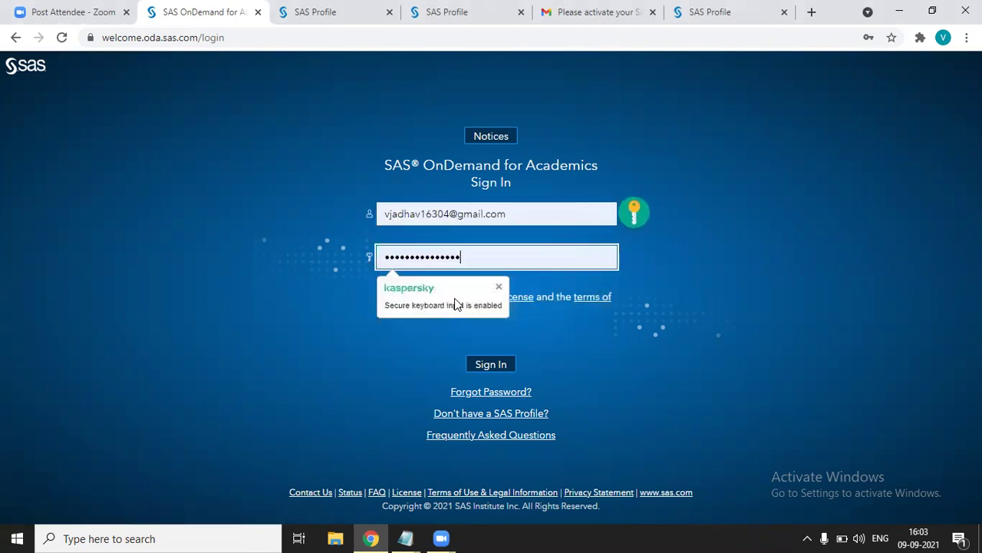
{"action": "left_click", "coordinate": [397, 372]}
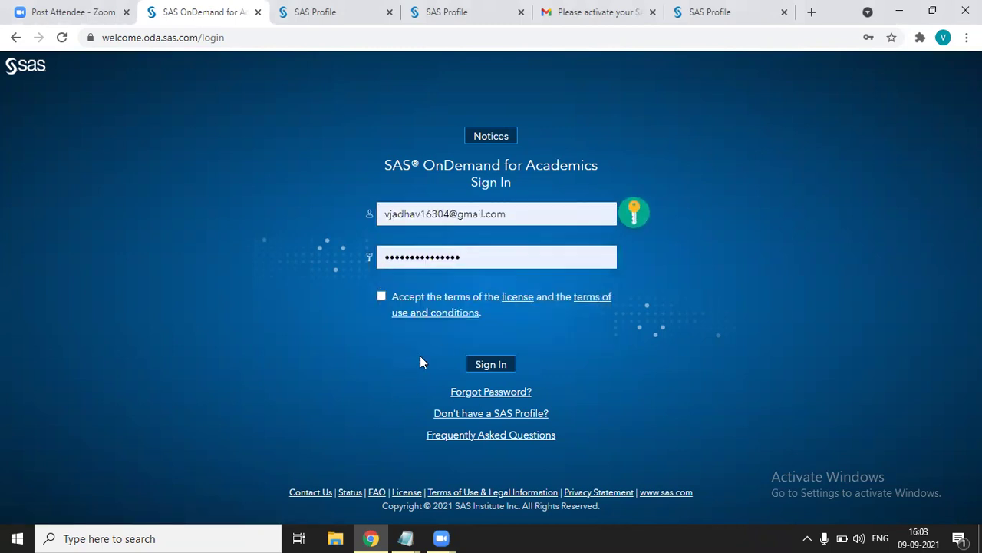
Accept the license and terms of use and sign in to SAS OnDemand for Academics.
{"action": "left_click", "coordinate": [381, 297]}
{"action": "left_click", "coordinate": [483, 366]}
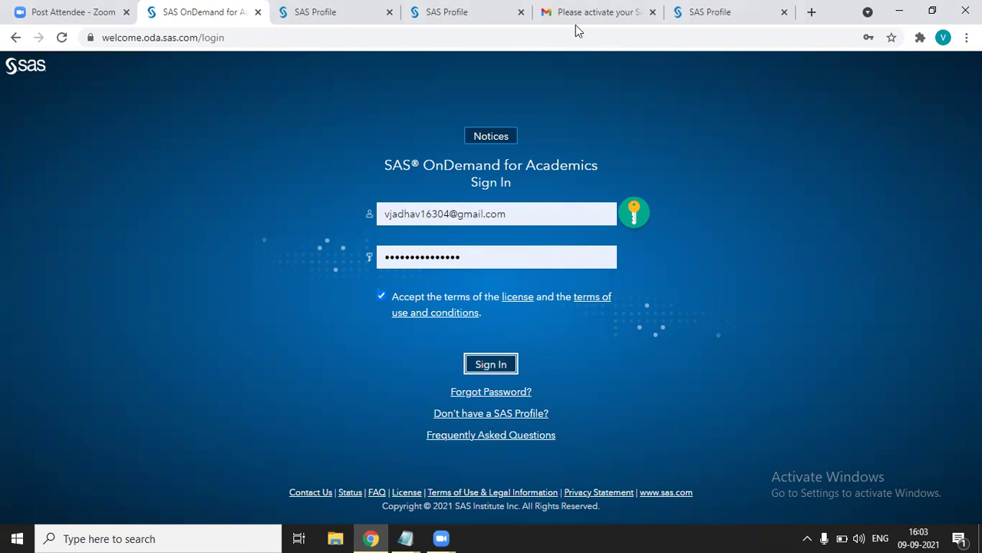
{"action": "left_click", "coordinate": [505, 370]}
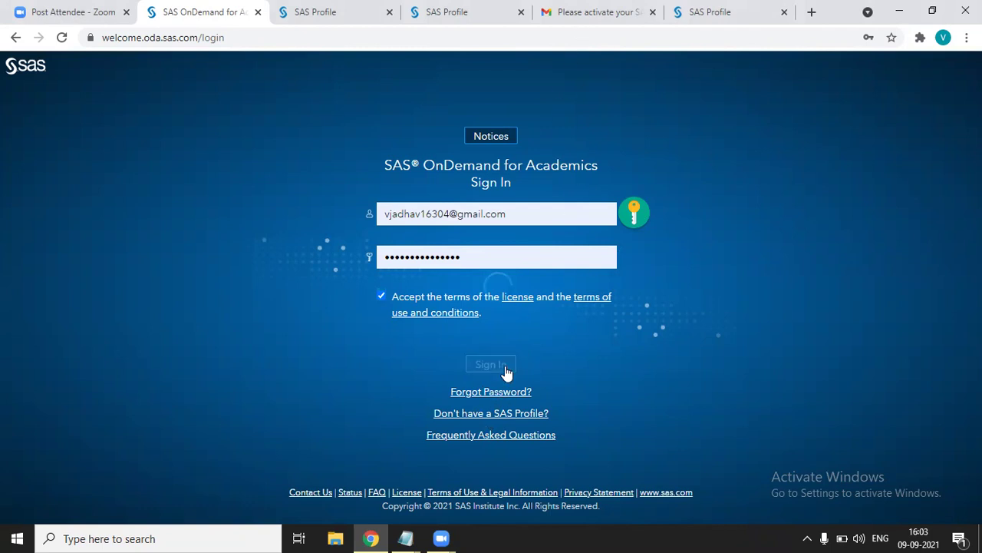